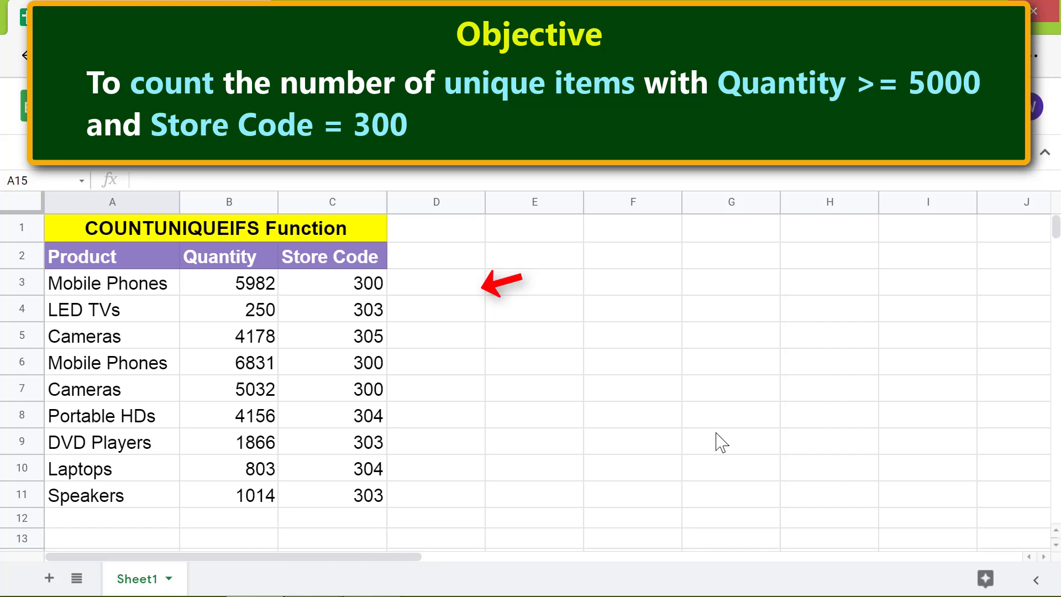
Start =COUNTUNIQUEIFS in D3 with A3:A11 as the first argument.
{"action": "left_click", "coordinate": [453, 298]}
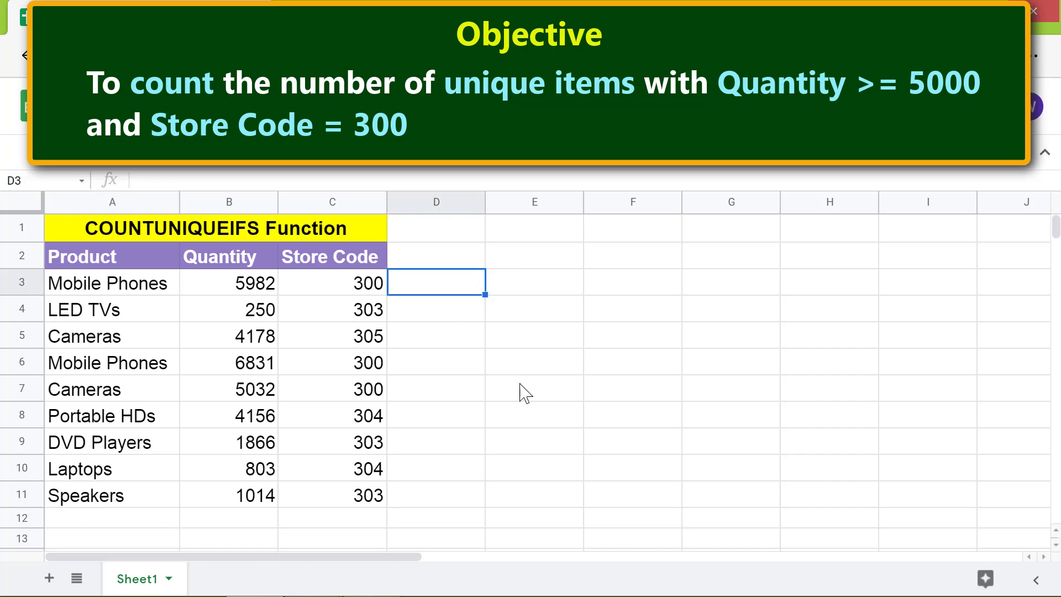
{"action": "type", "text": "=COUNT"}
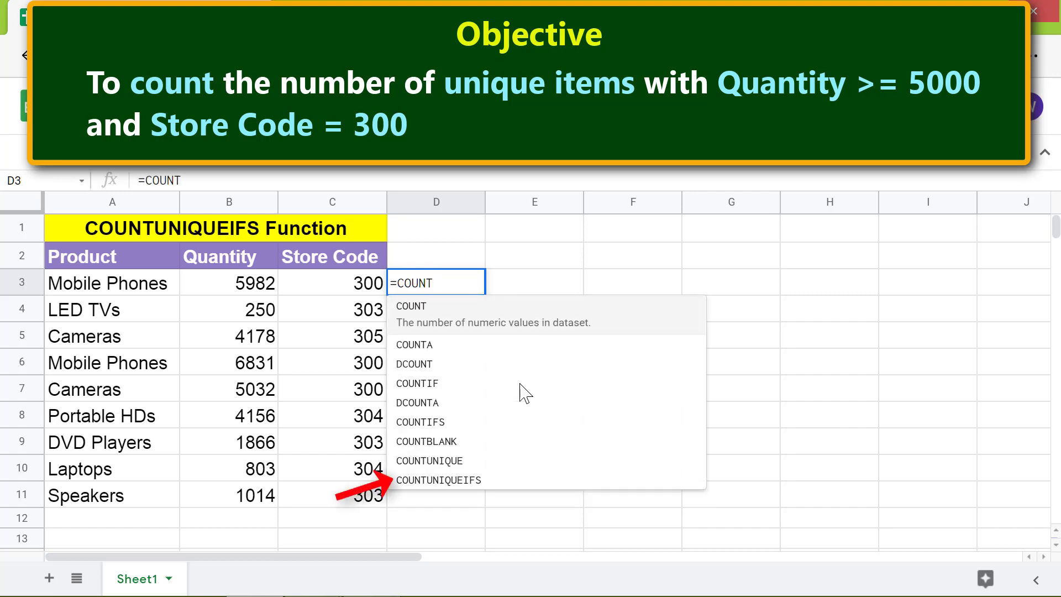
{"action": "left_click", "coordinate": [528, 481]}
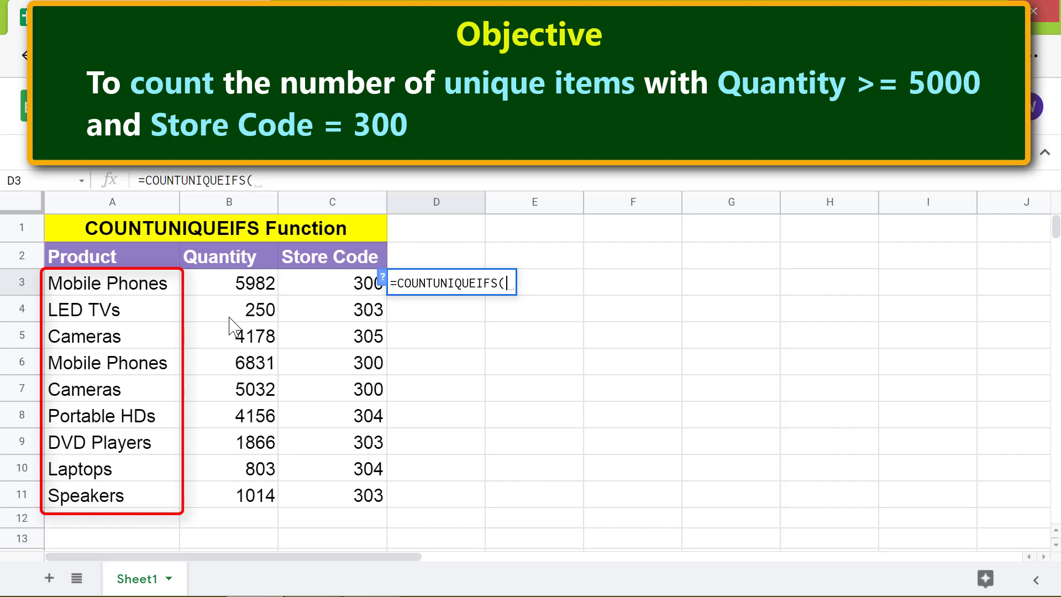
{"action": "left_click", "coordinate": [162, 299]}
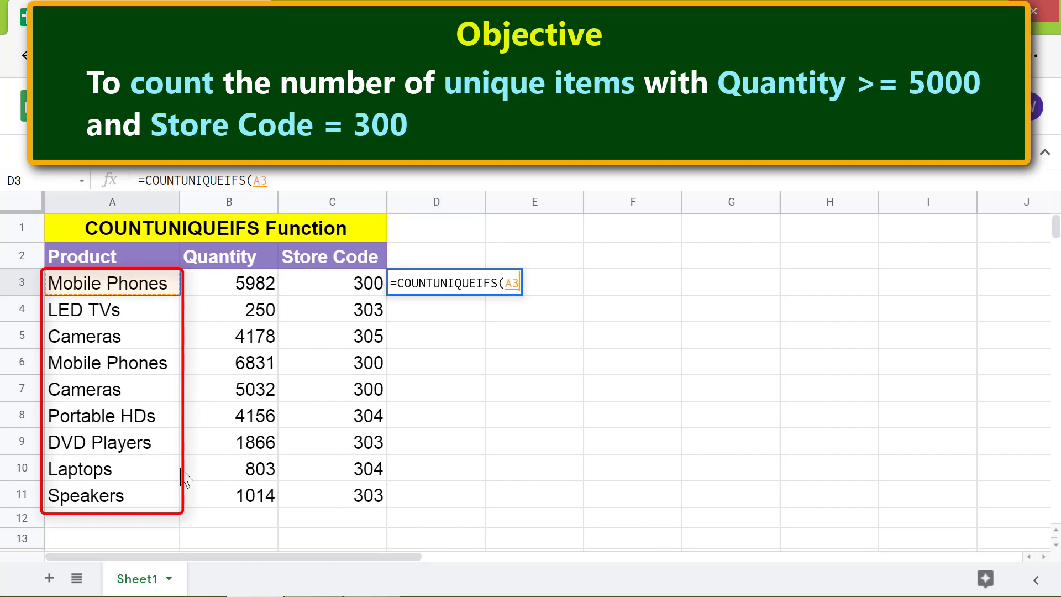
{"action": "left_click", "coordinate": [166, 498], "text": "shift"}
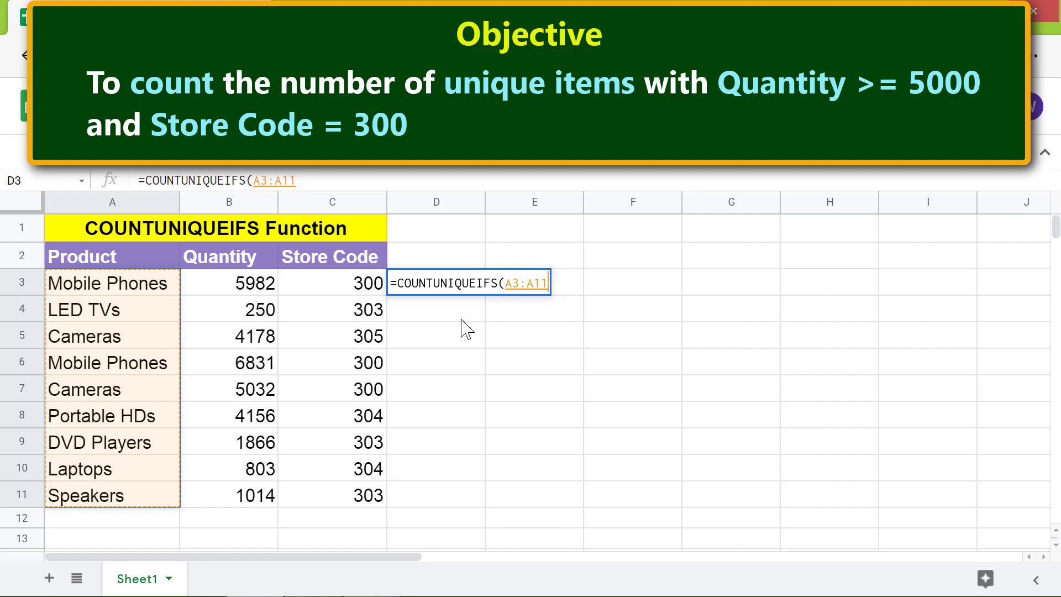
{"action": "type", "text": ","}
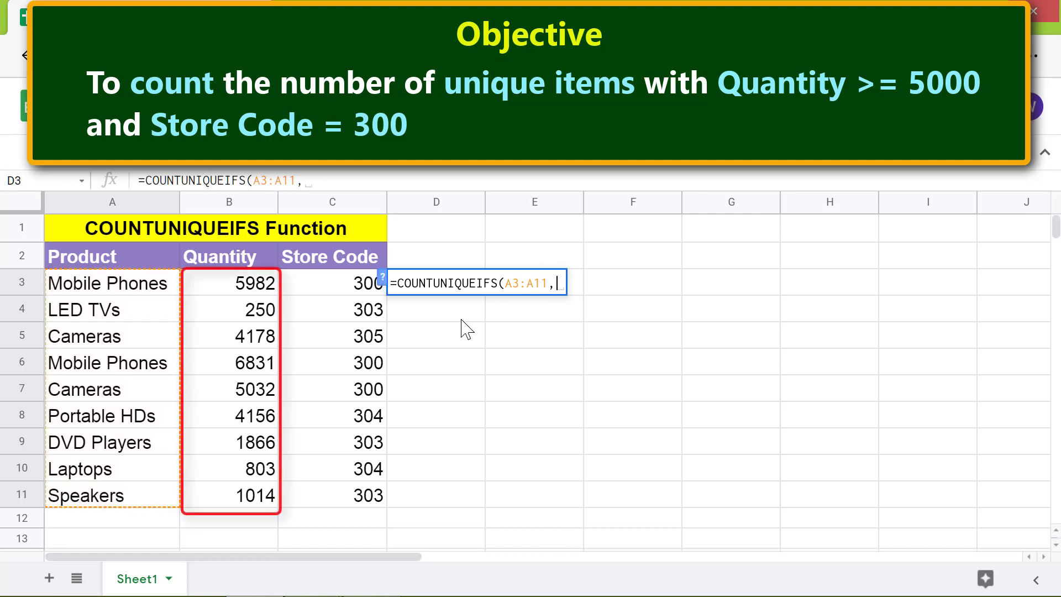
Add the Quantity range B3:B11 with ">=5000", then the Store Code range C3:C11.
{"action": "left_click", "coordinate": [273, 286]}
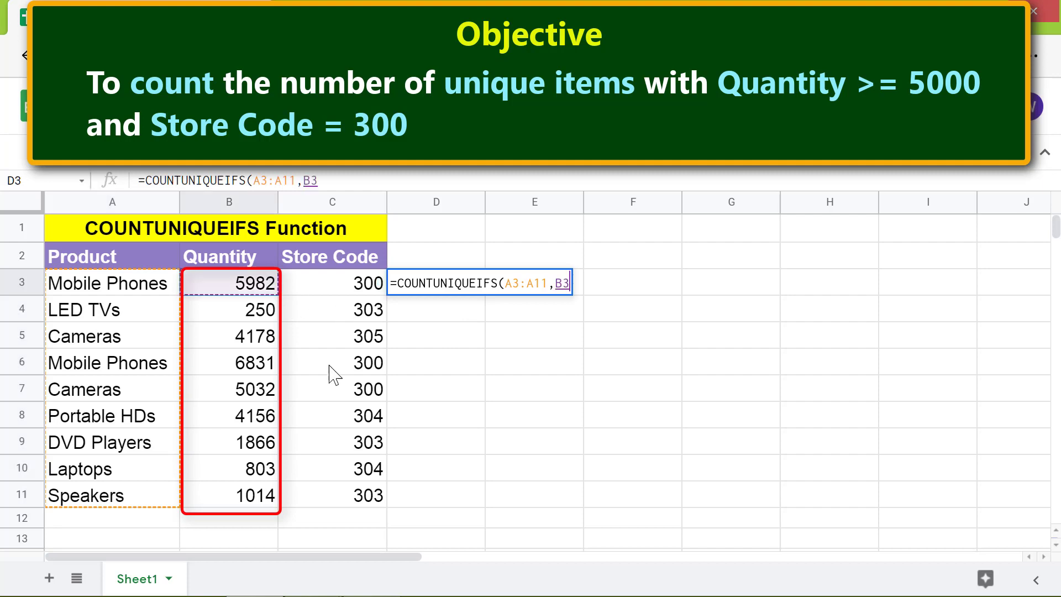
{"action": "left_click", "coordinate": [273, 497], "text": "shift"}
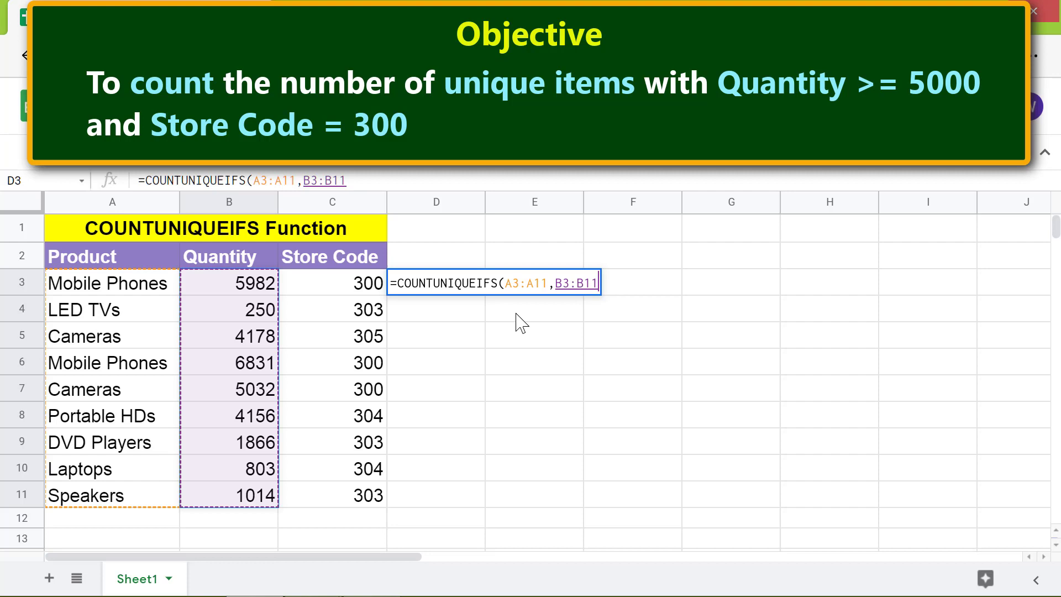
{"action": "type", "text": ","}
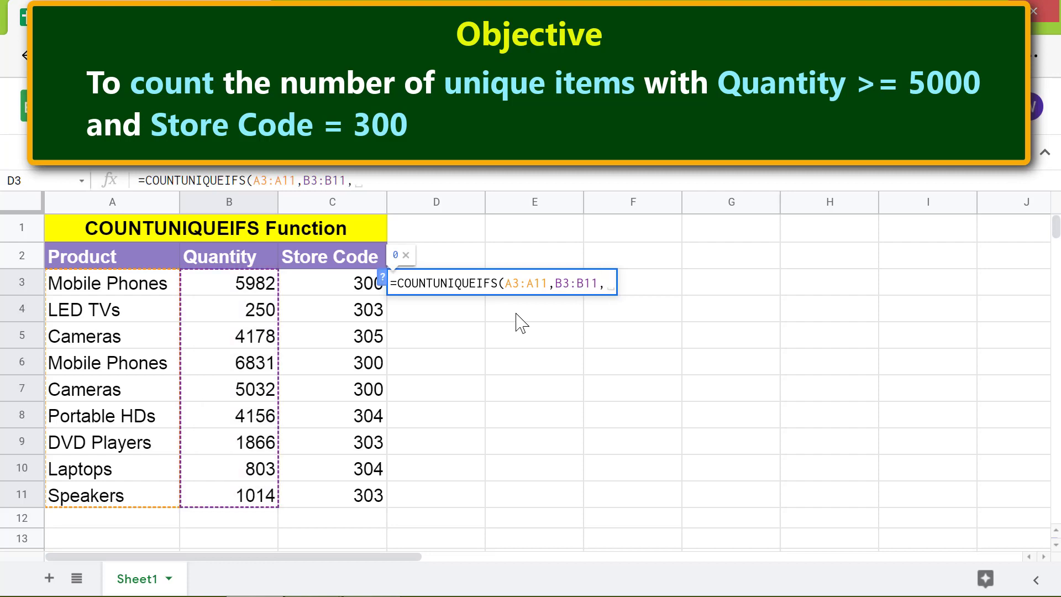
{"action": "type", "text": "\""}
{"action": "type", "text": ">="}
{"action": "type", "text": "5000"}
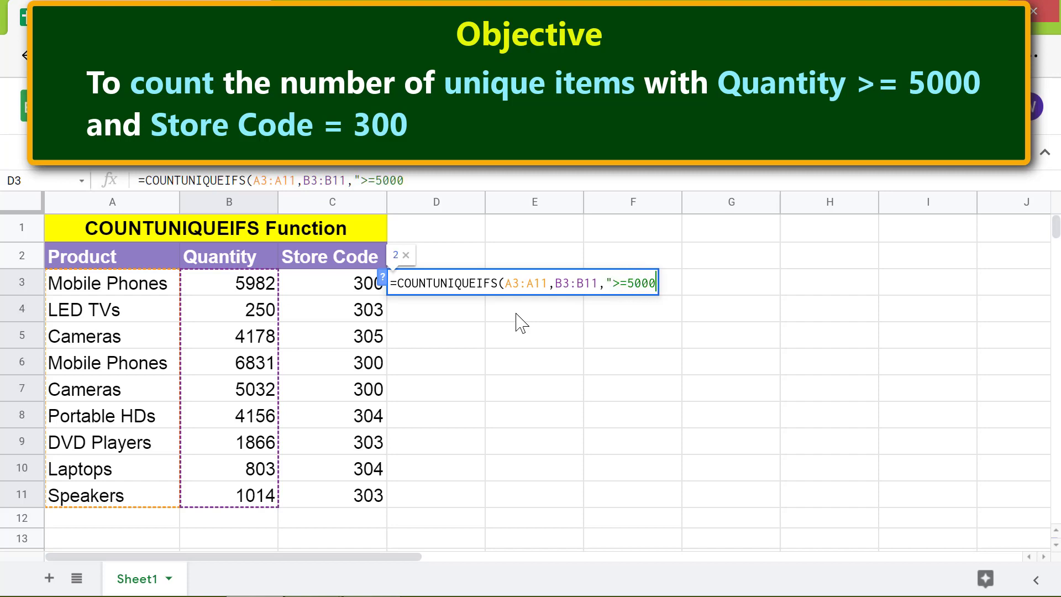
{"action": "type", "text": "\""}
{"action": "type", "text": ","}
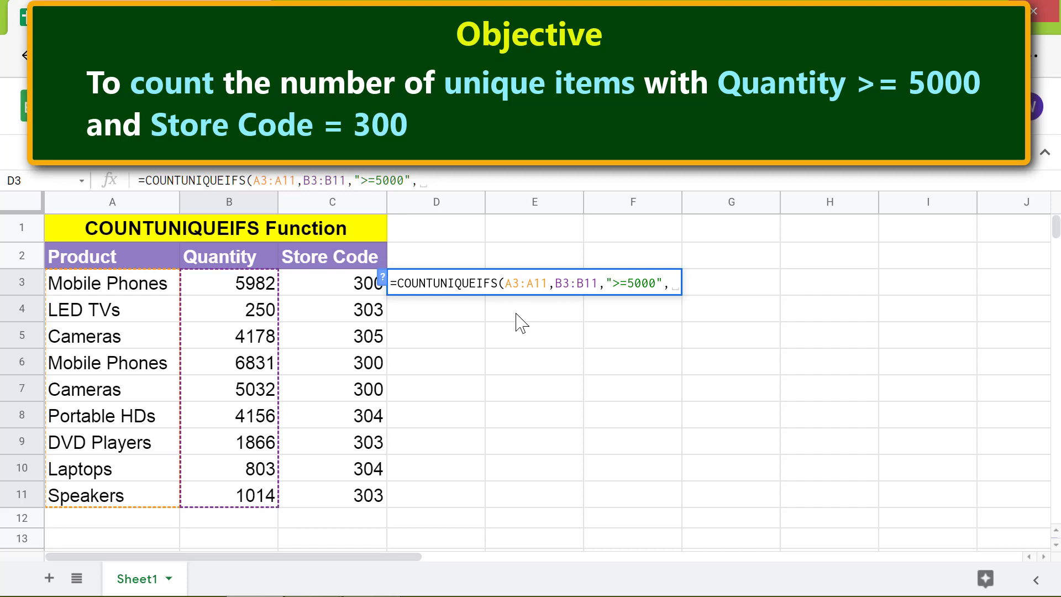
{"action": "left_click", "coordinate": [344, 290]}
{"action": "left_click", "coordinate": [372, 497], "text": "shift"}
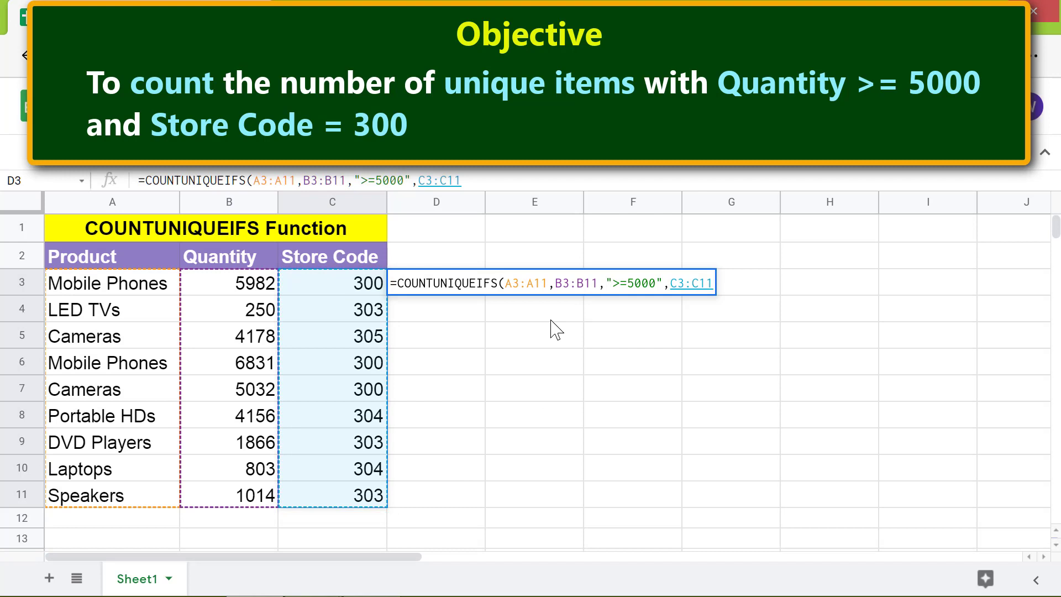
{"action": "type", "text": ","}
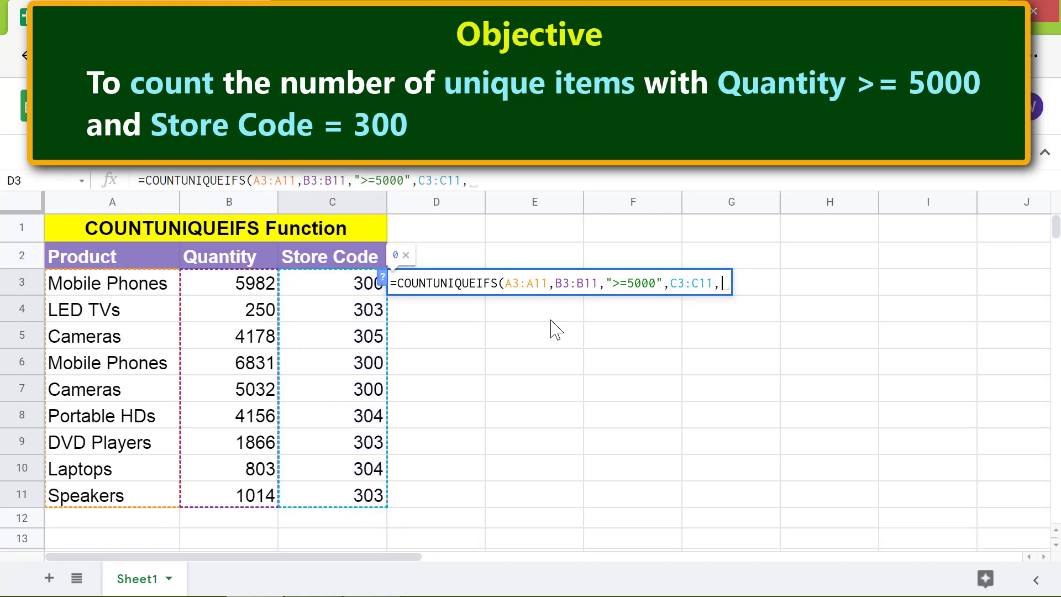
{"action": "type", "text": "\"300"}
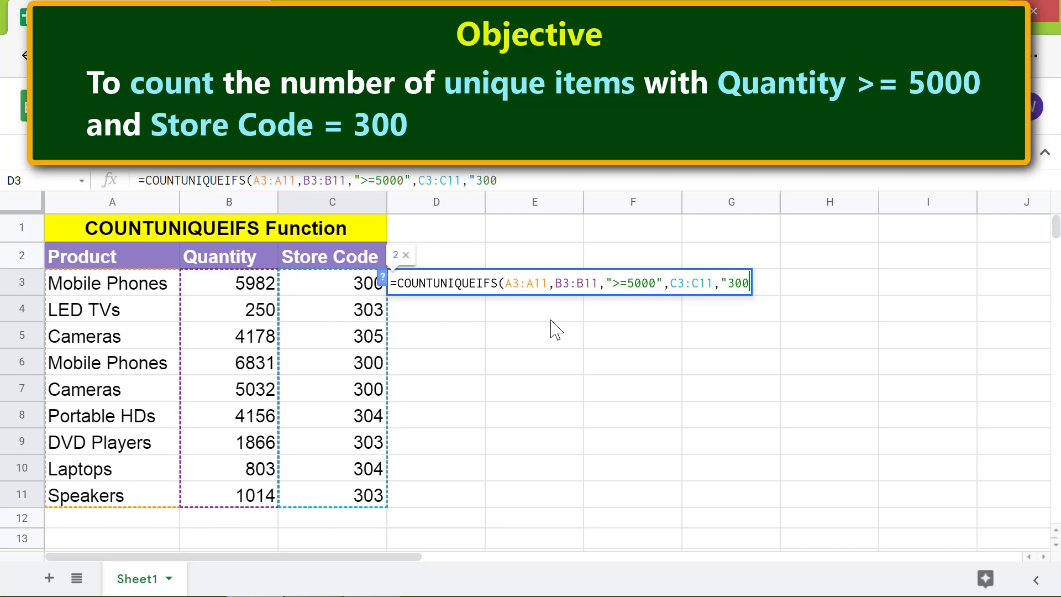
{"action": "type", "text": "\""}
Commit the D3 formula with the "300" criterion so it displays 2.
{"action": "key", "text": "Return"}
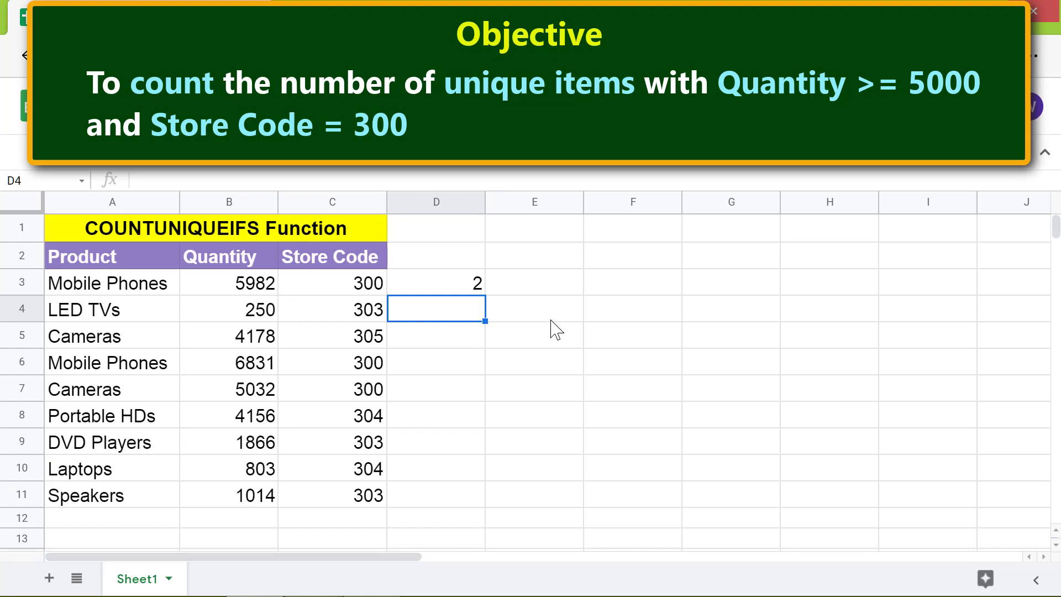